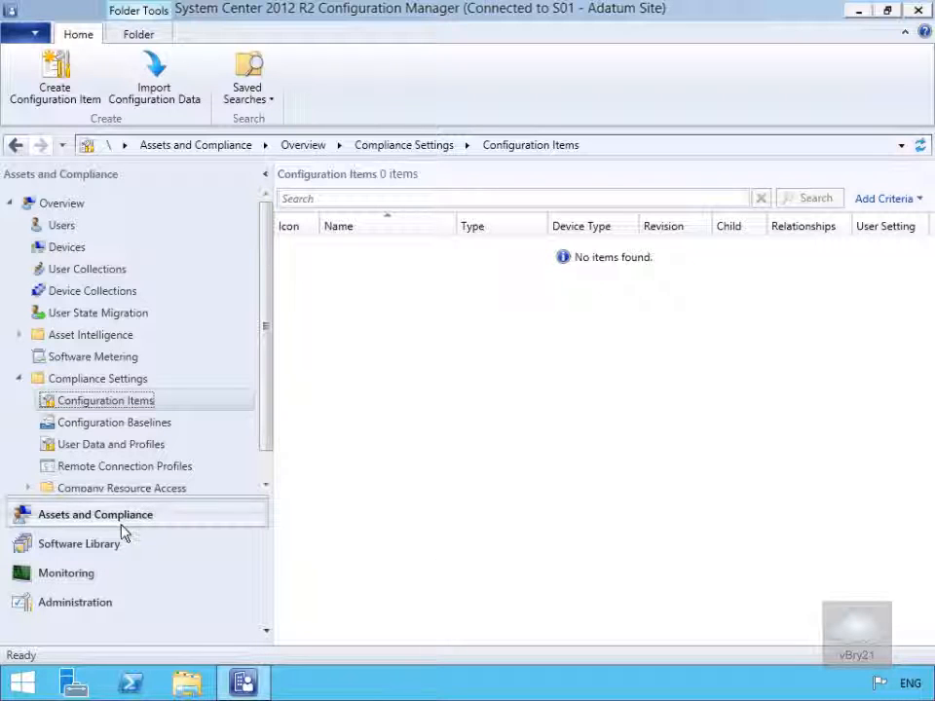
Step: Start a new Windows configuration item named "Validate Remote Desktop is Enabled"
right_click(111, 408)
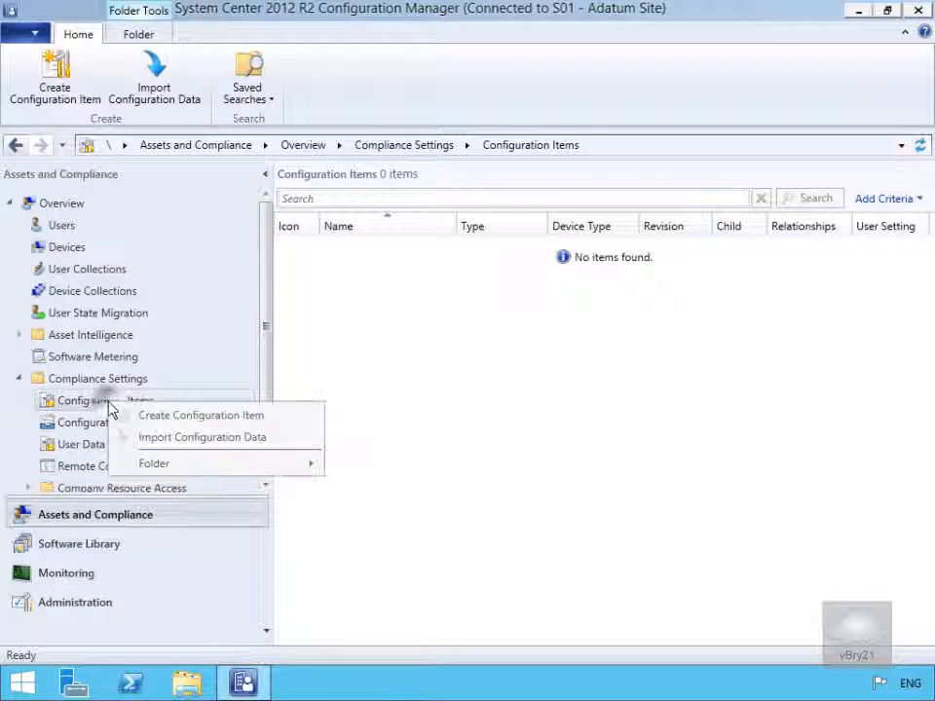
click(178, 421)
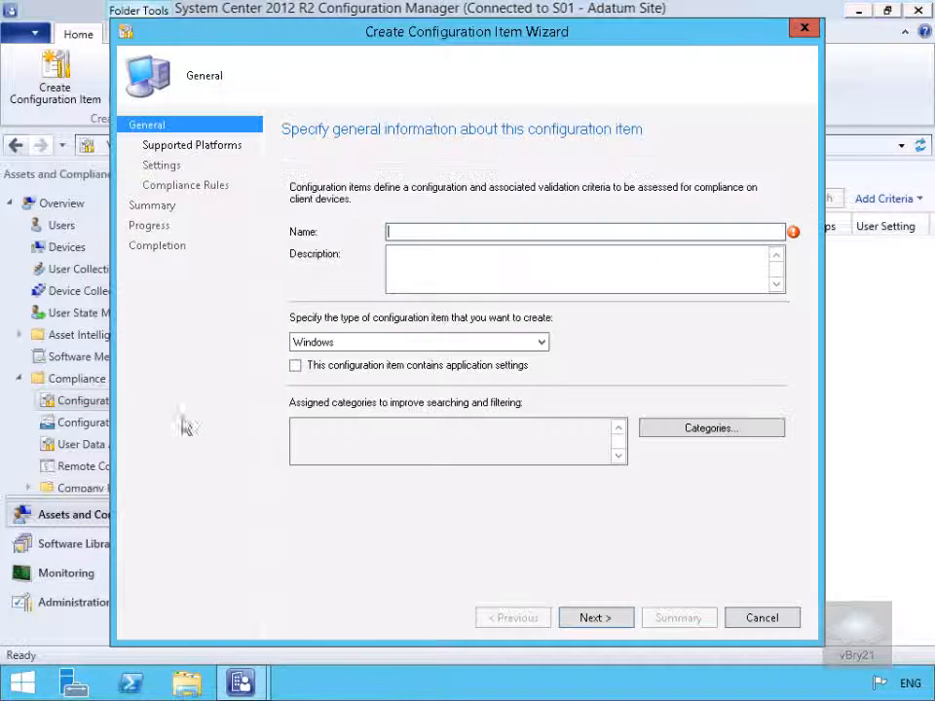
click(417, 231)
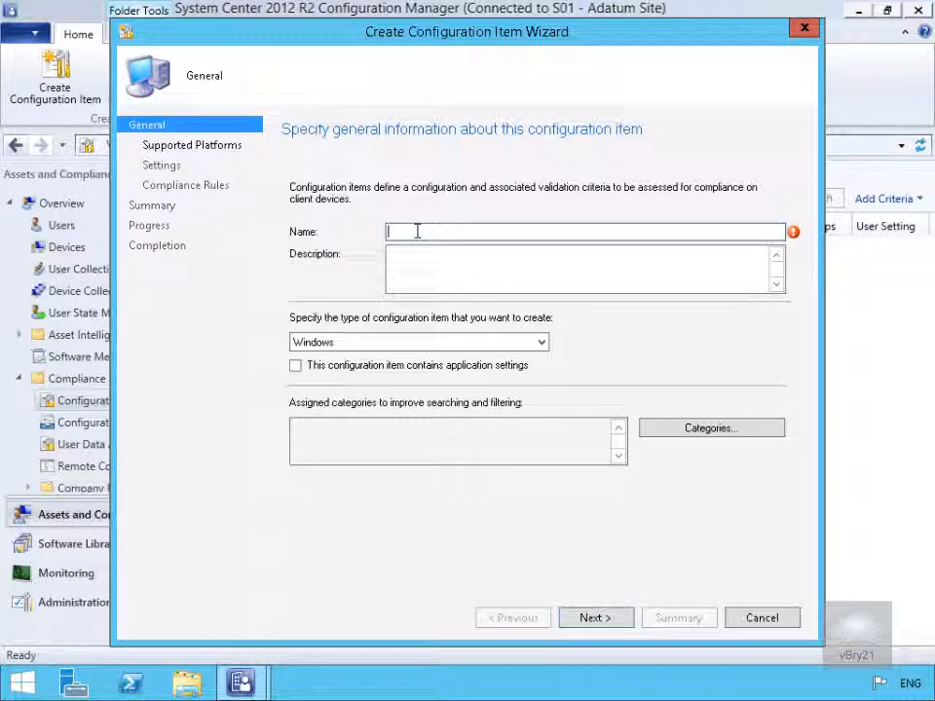
text(Validate Remote Desktop is Enabled)
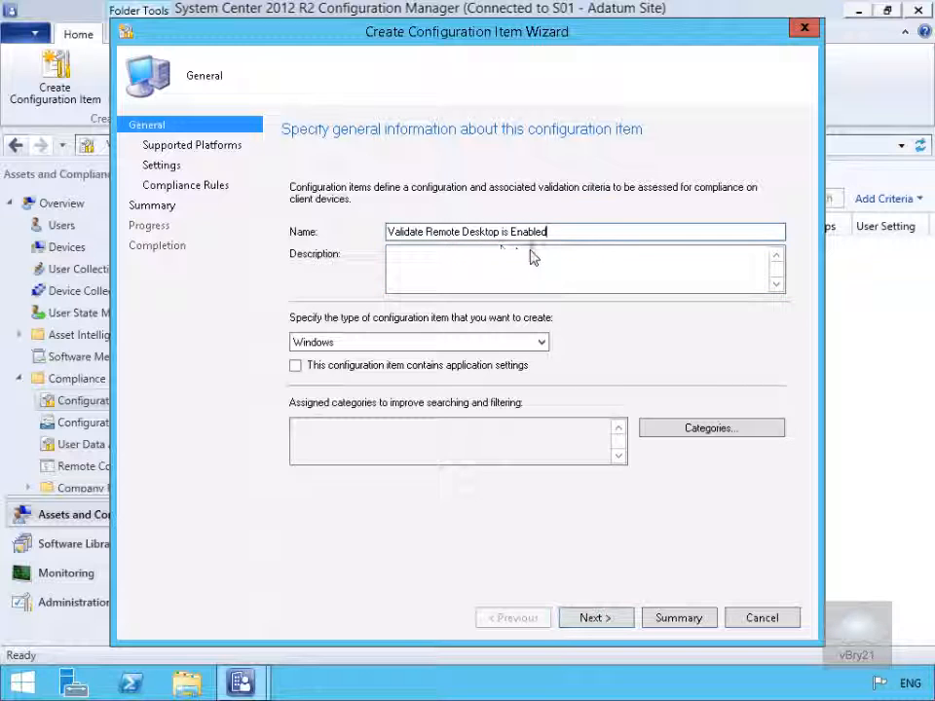
Step: Assign the Client category to the configuration item and accept all Windows versions as supported platforms
click(699, 431)
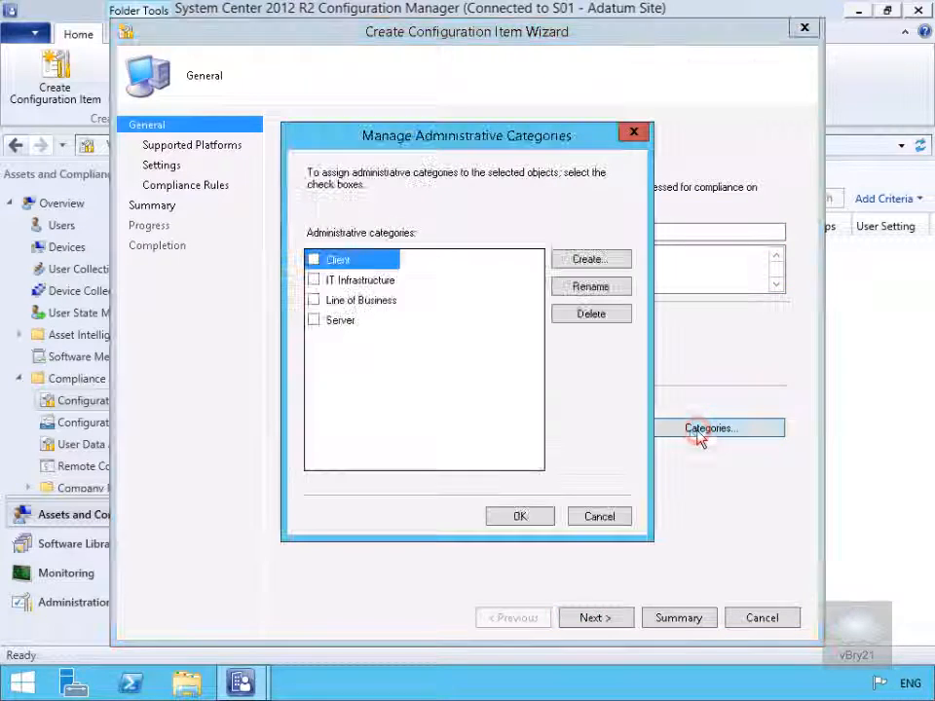
click(314, 259)
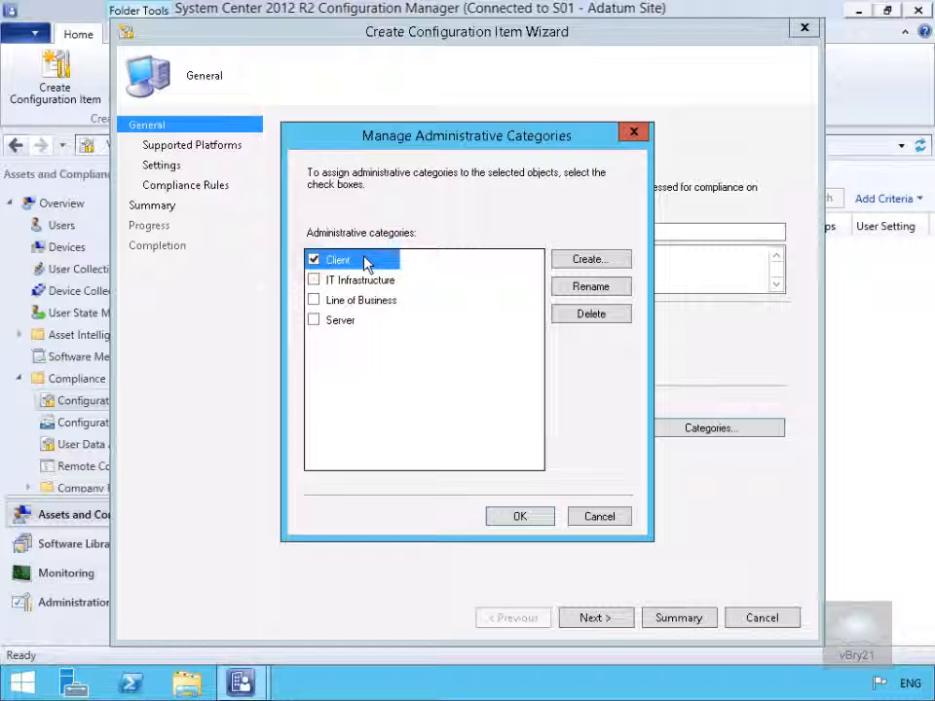
click(519, 516)
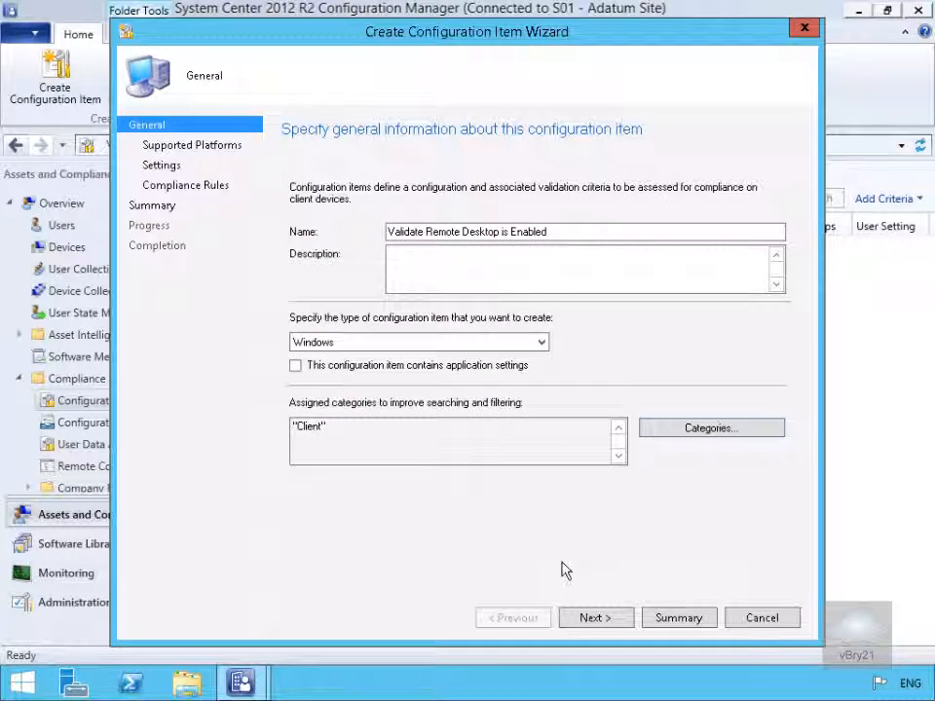
click(593, 620)
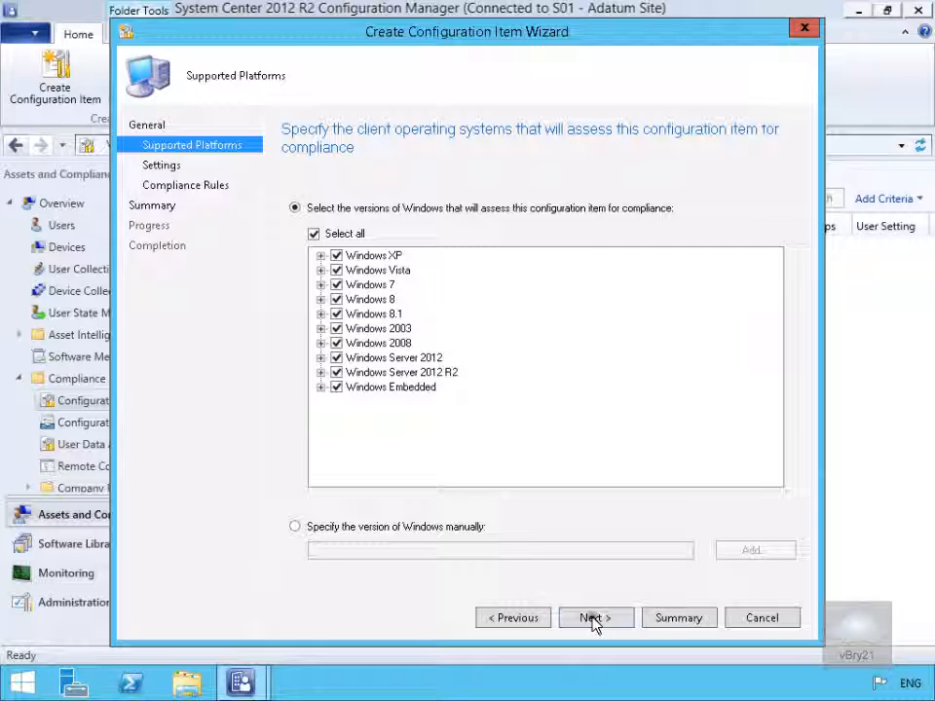
click(593, 620)
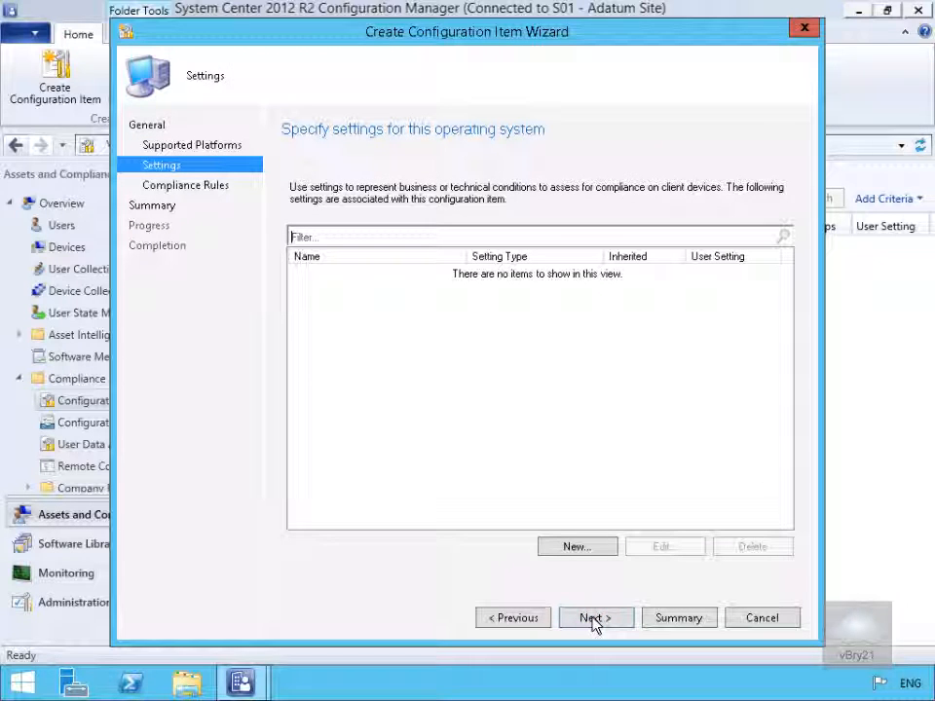
Step: Add a new registry value setting and connect its registry browser to the computer LON-DC1
click(574, 549)
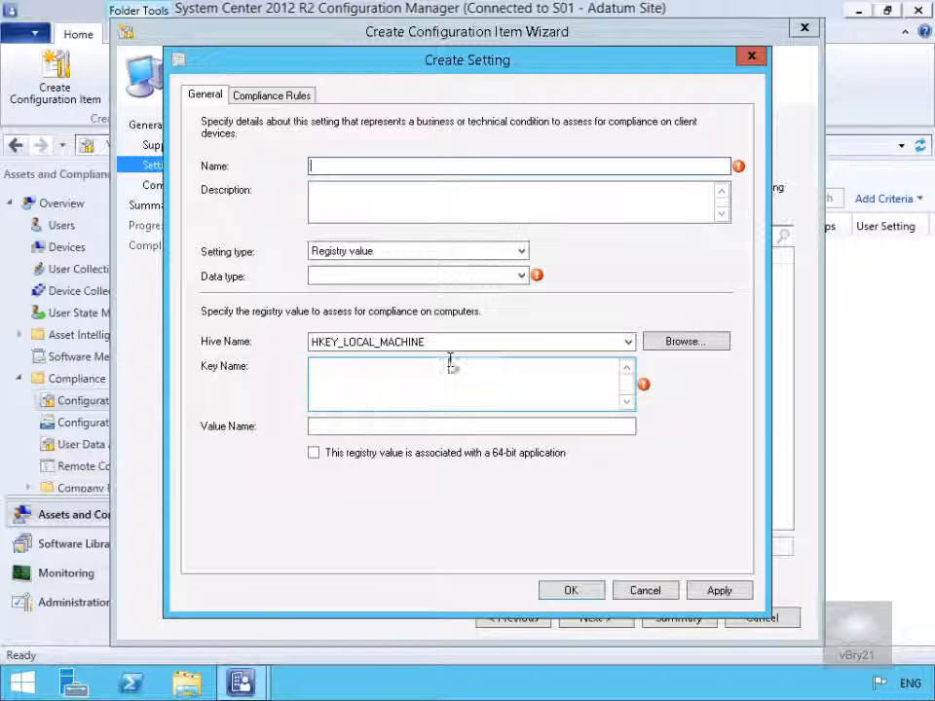
click(679, 344)
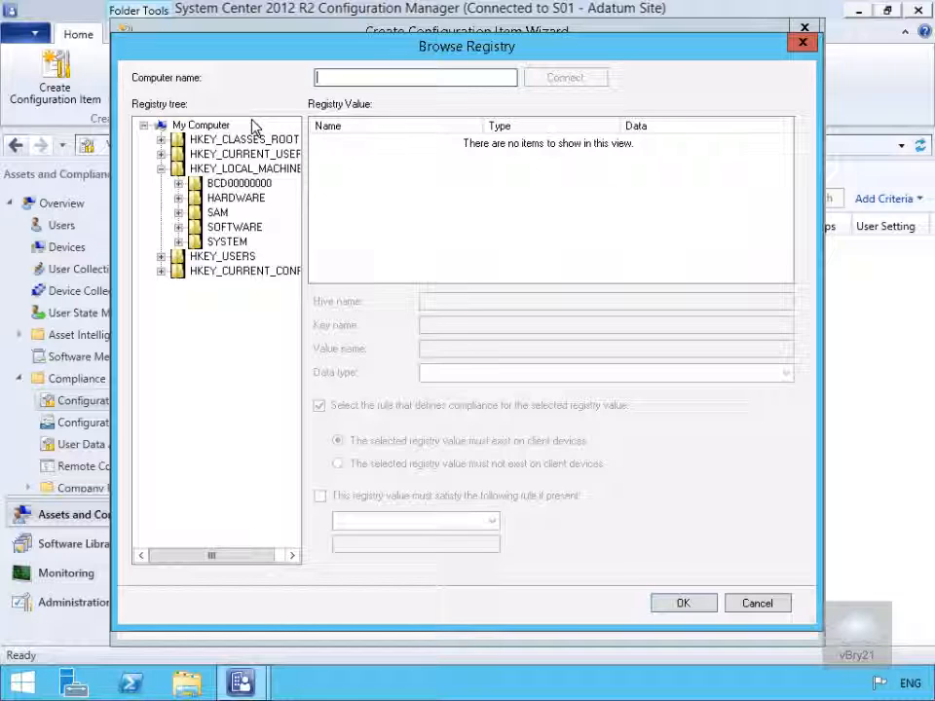
click(344, 80)
text(LON-DC1)
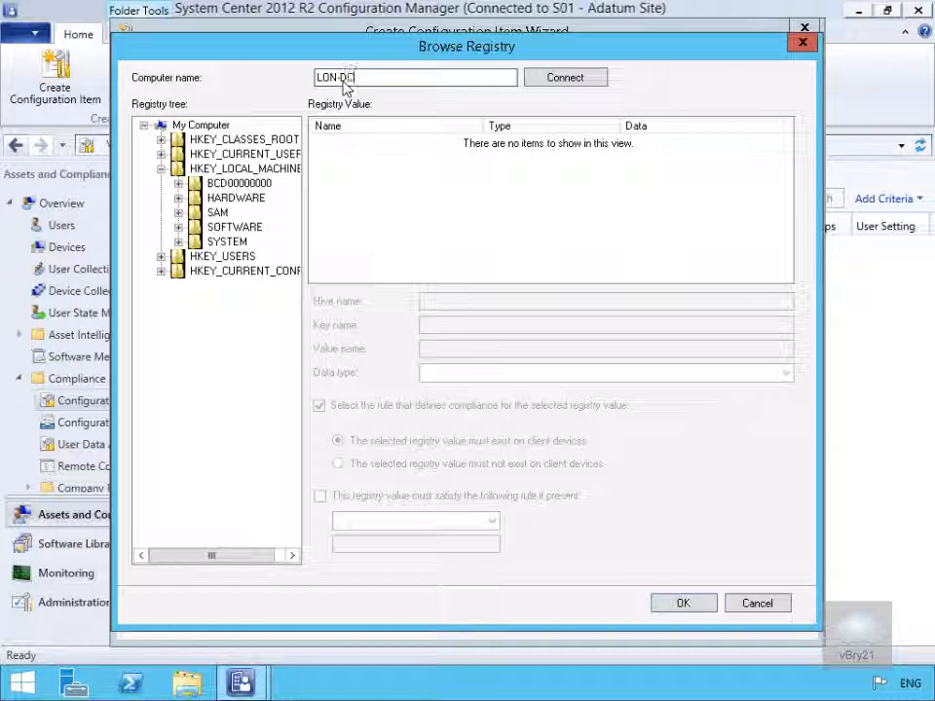
click(535, 80)
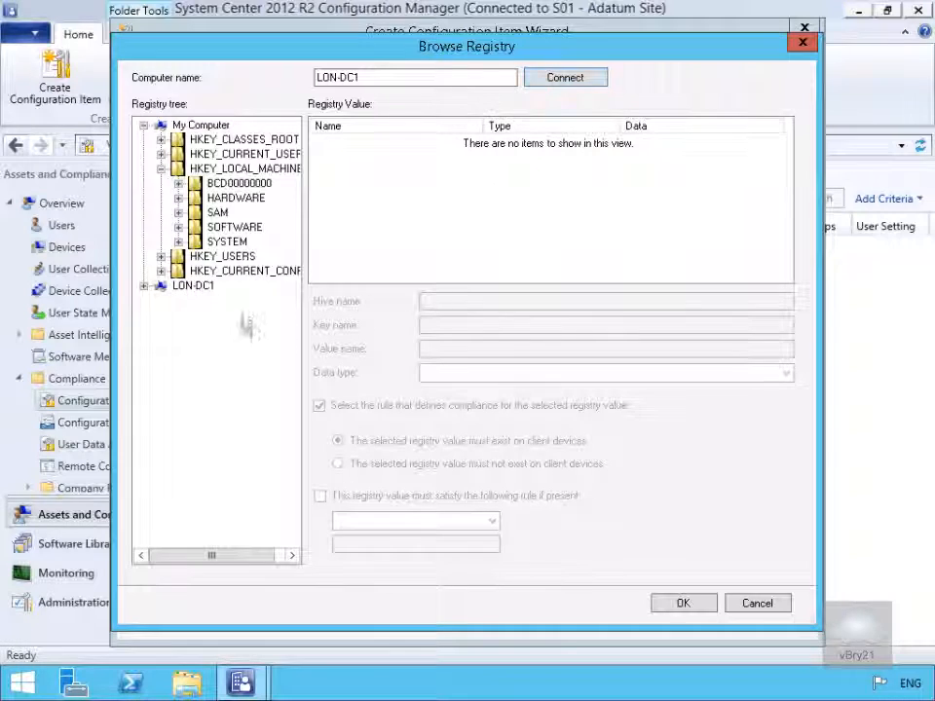
Step: Select the key SYSTEM\CurrentControlSet\Control\Terminal Server under HKEY_LOCAL_MACHINE on LON-DC1
click(143, 287)
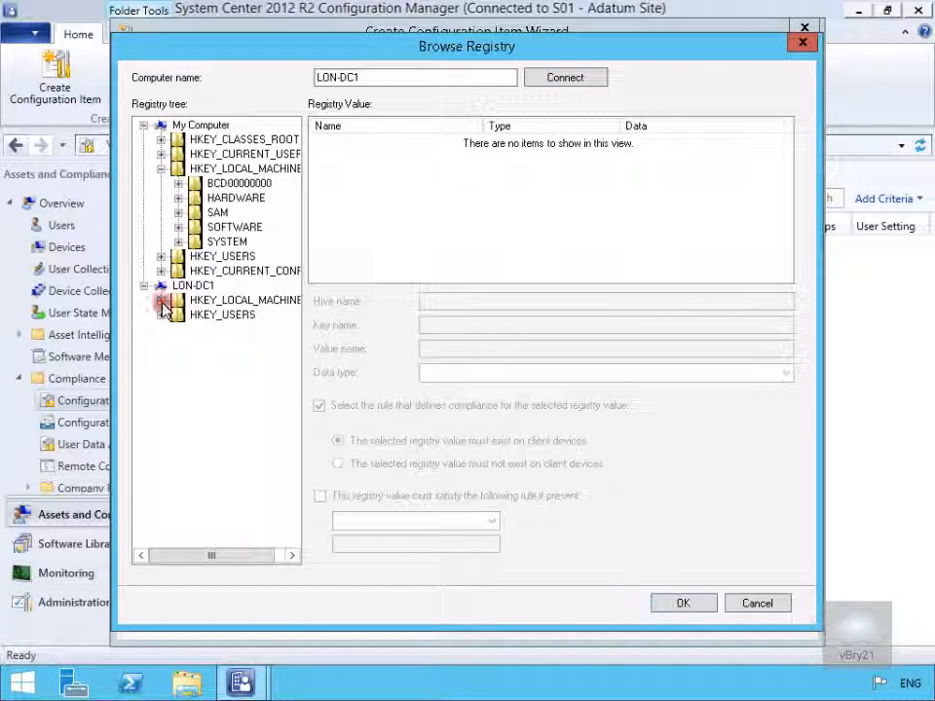
click(161, 300)
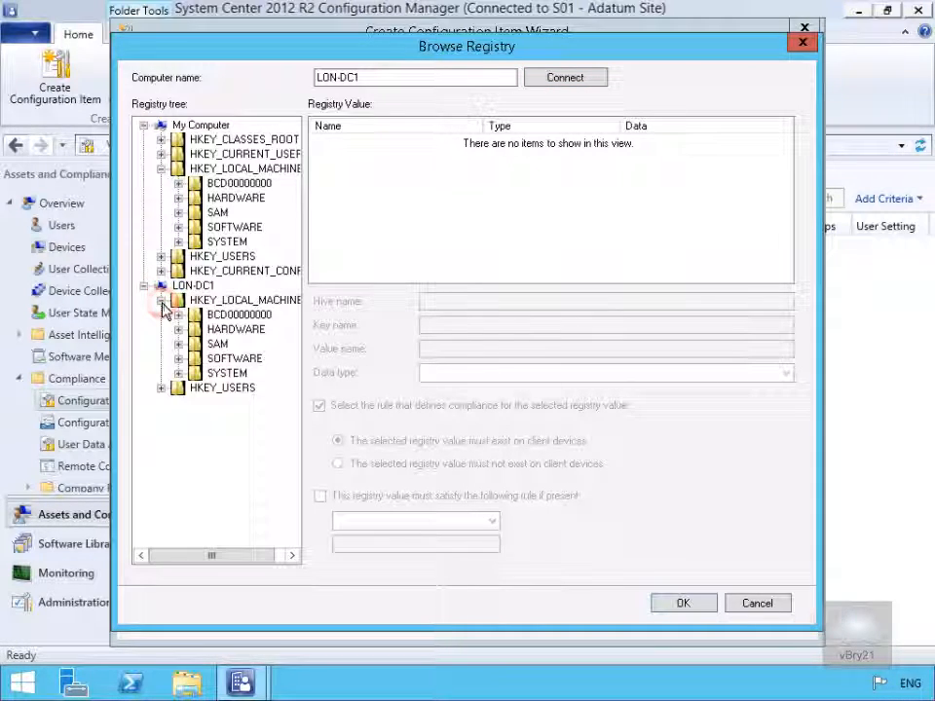
click(178, 375)
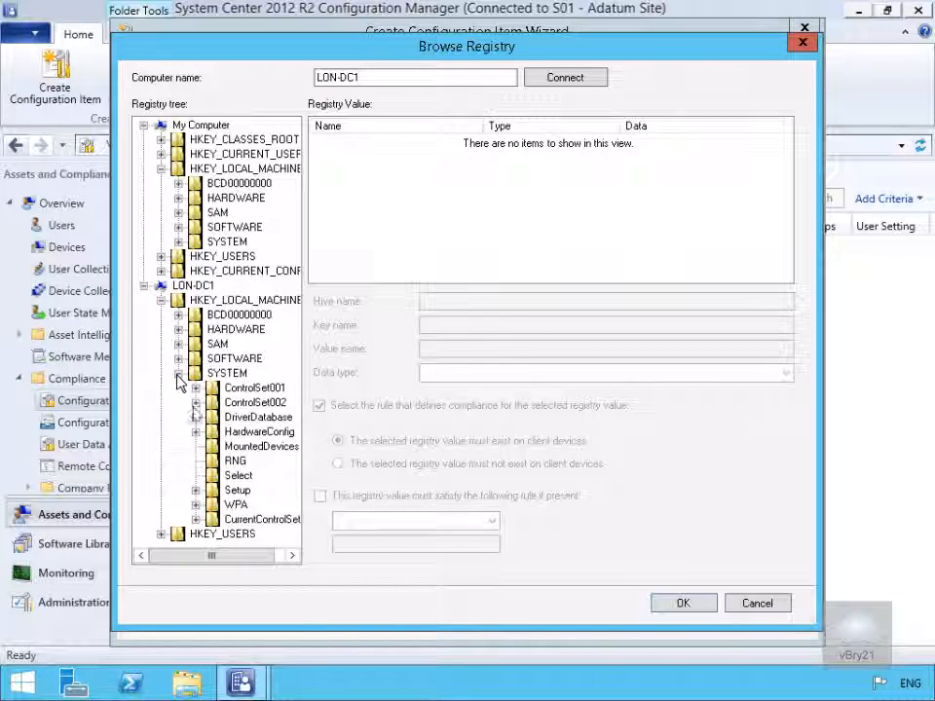
click(255, 520)
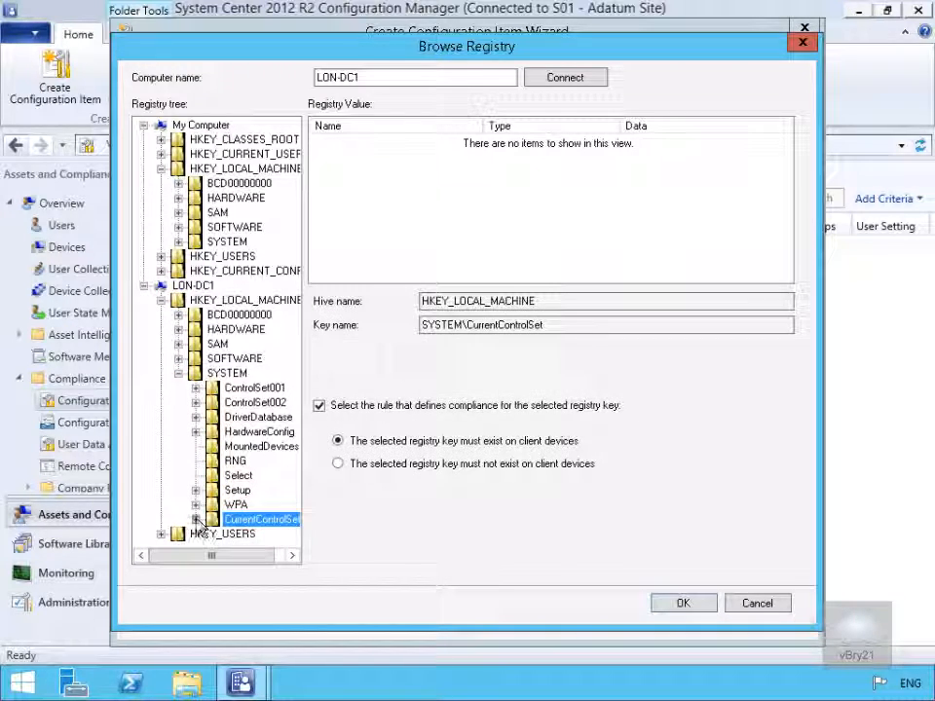
click(196, 519)
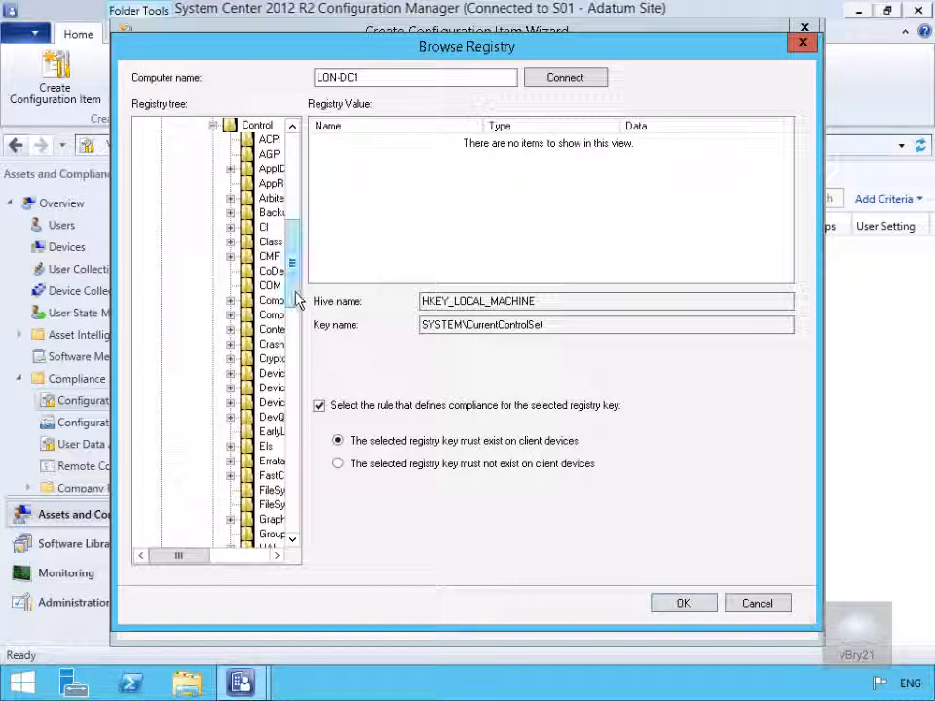
drag(296, 298, 298, 440)
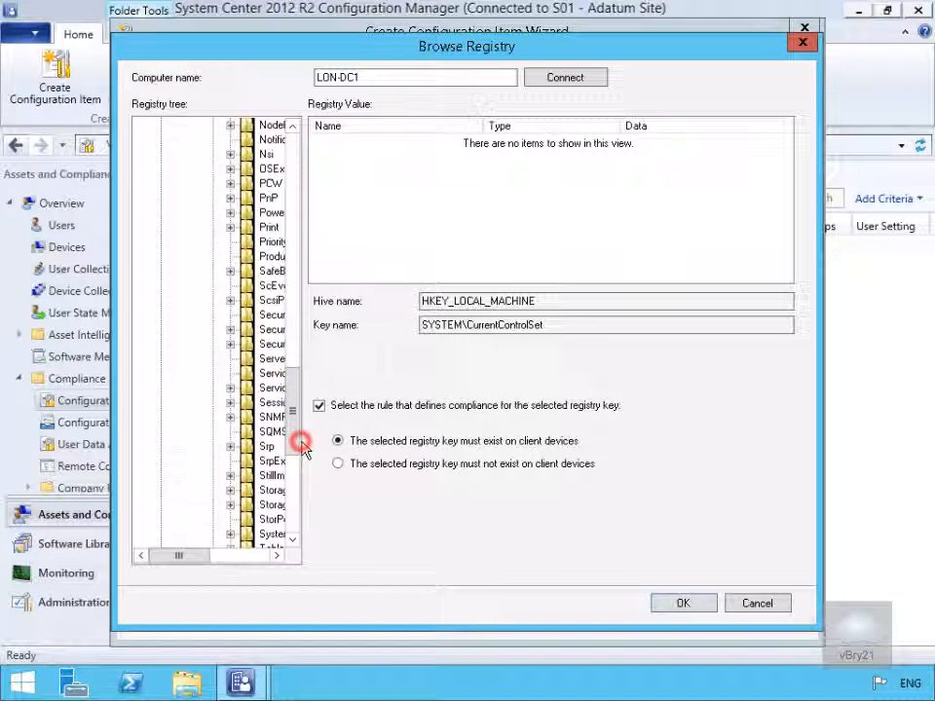
click(300, 490)
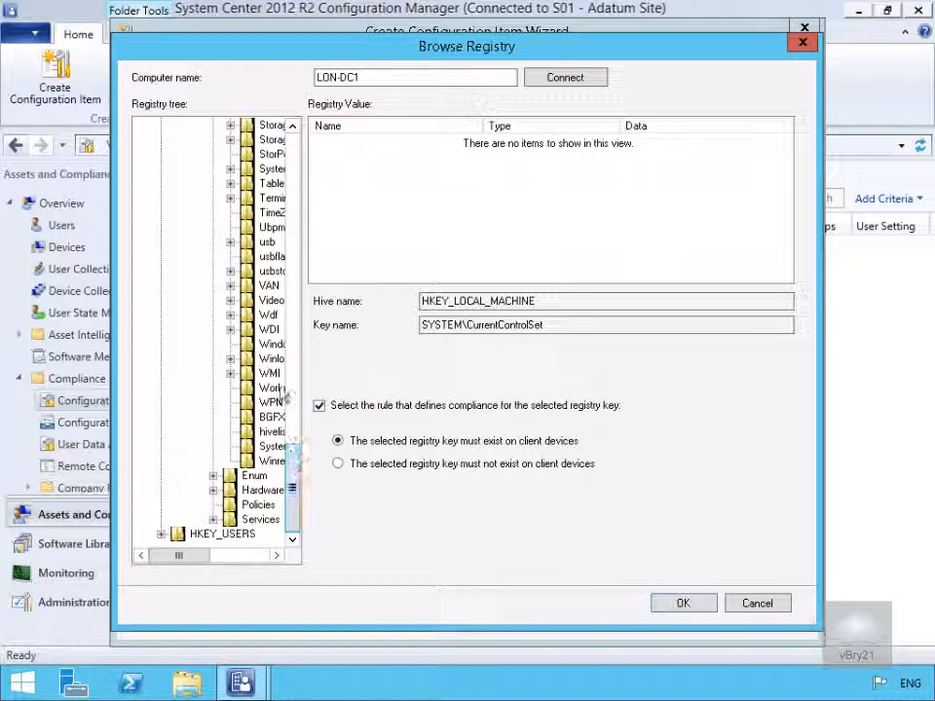
click(279, 200)
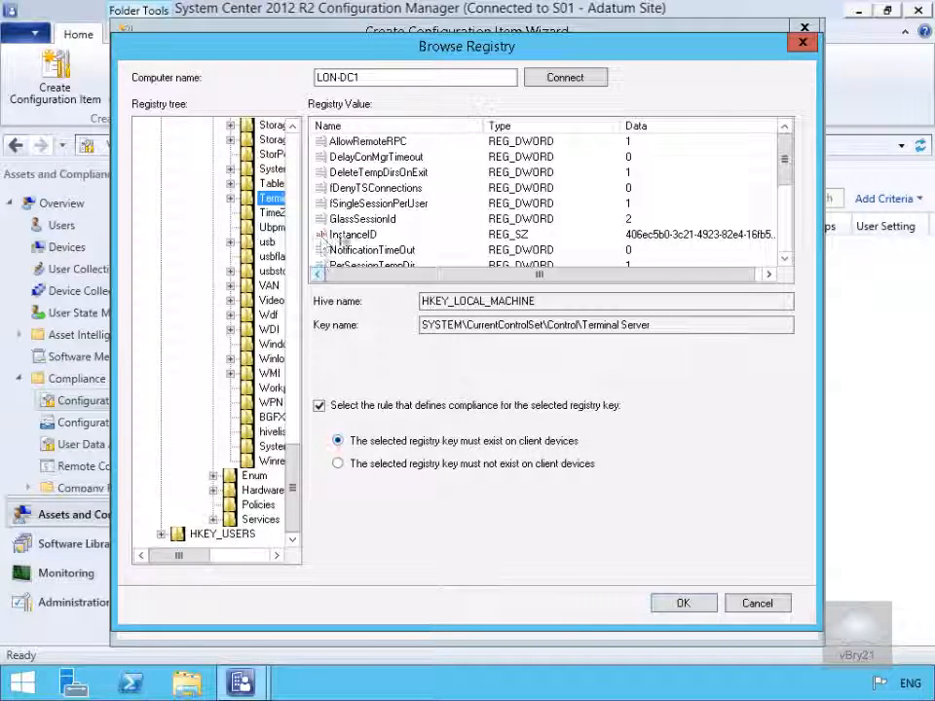
Step: Create the setting from the fDenyTSConnections value, requiring it to exist and to equal 0
click(371, 189)
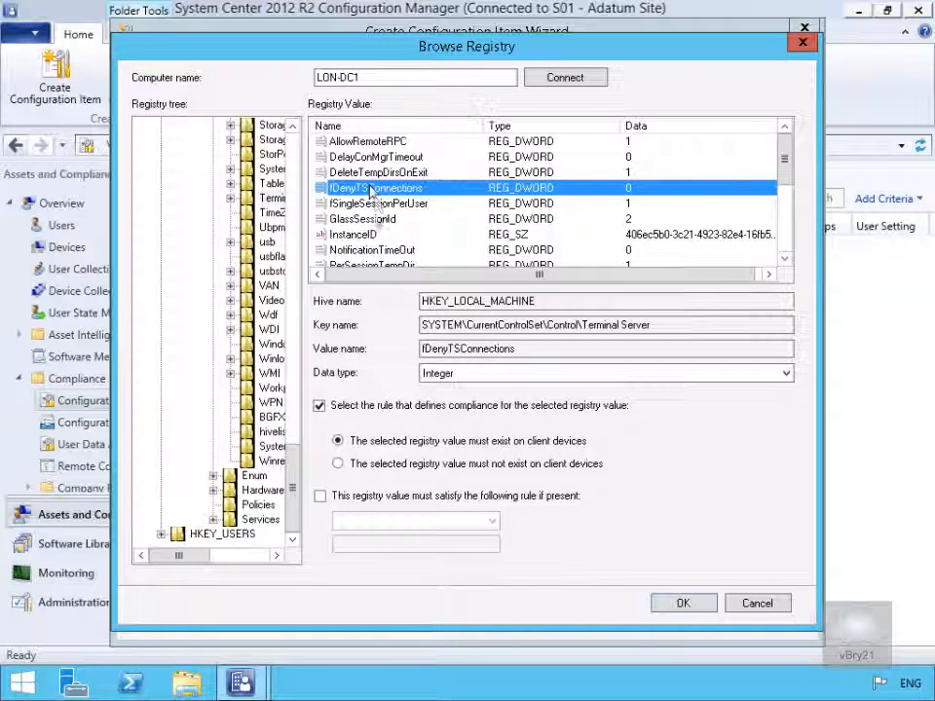
click(343, 496)
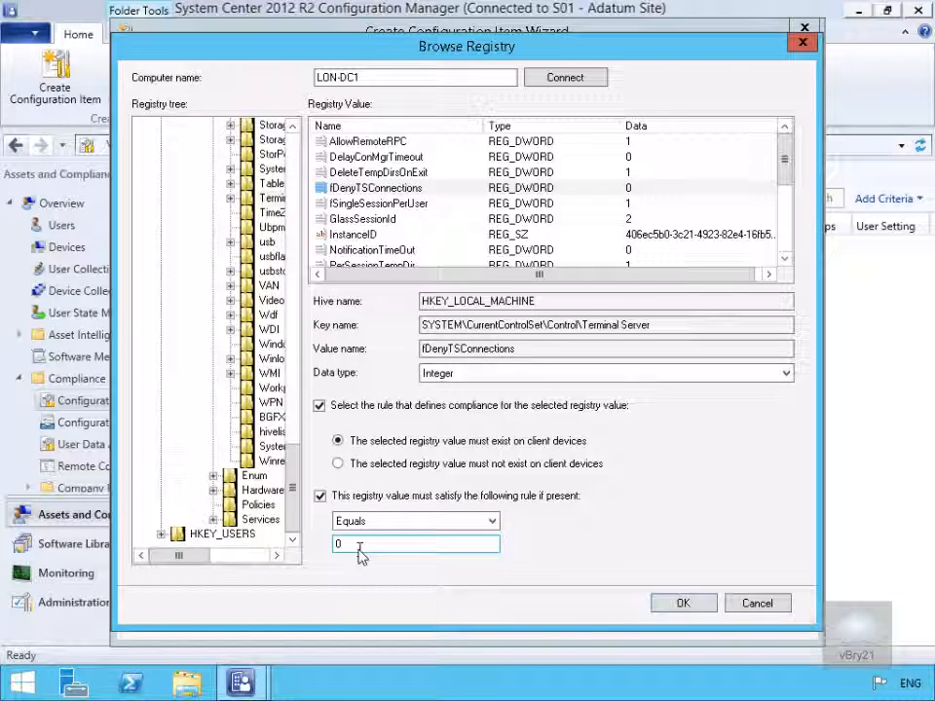
click(665, 605)
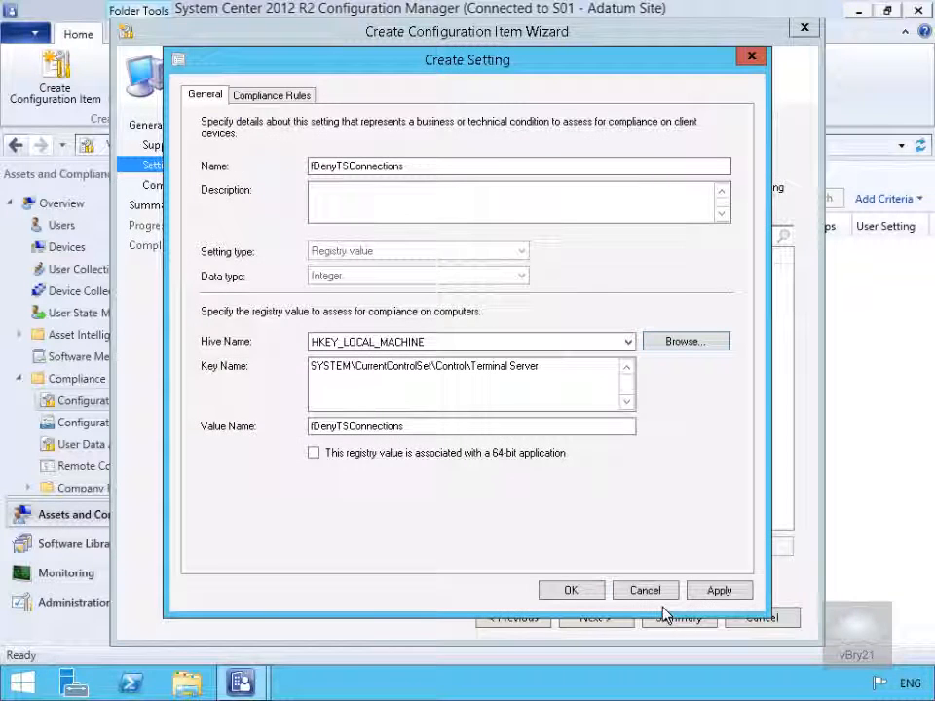
click(584, 597)
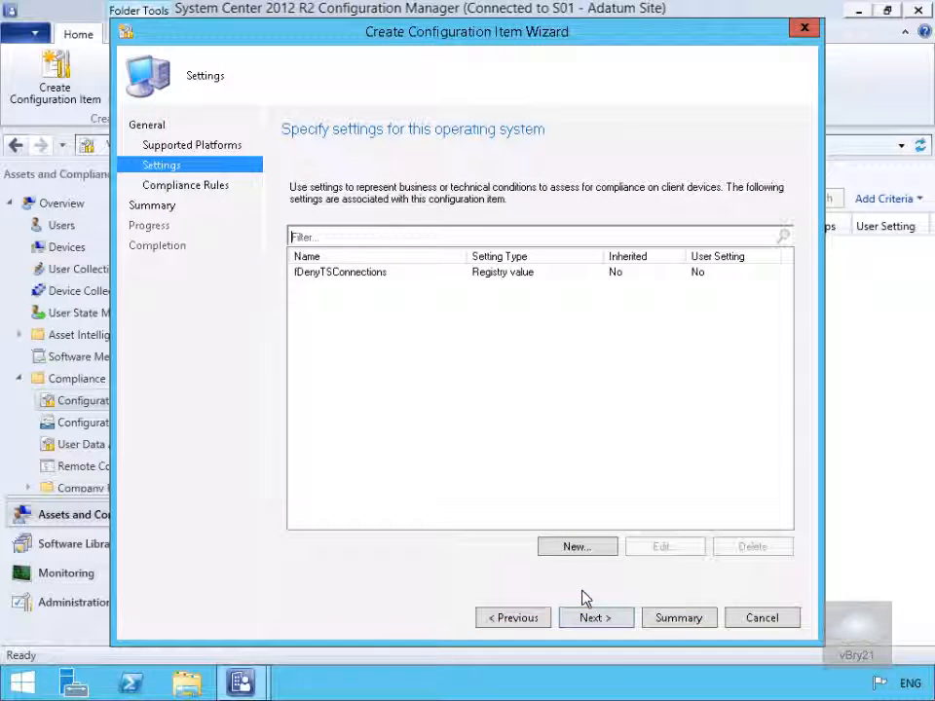
Step: Set the noncompliance severity of the fDenyTSConnections Equals 0 compliance rule to Critical
click(590, 619)
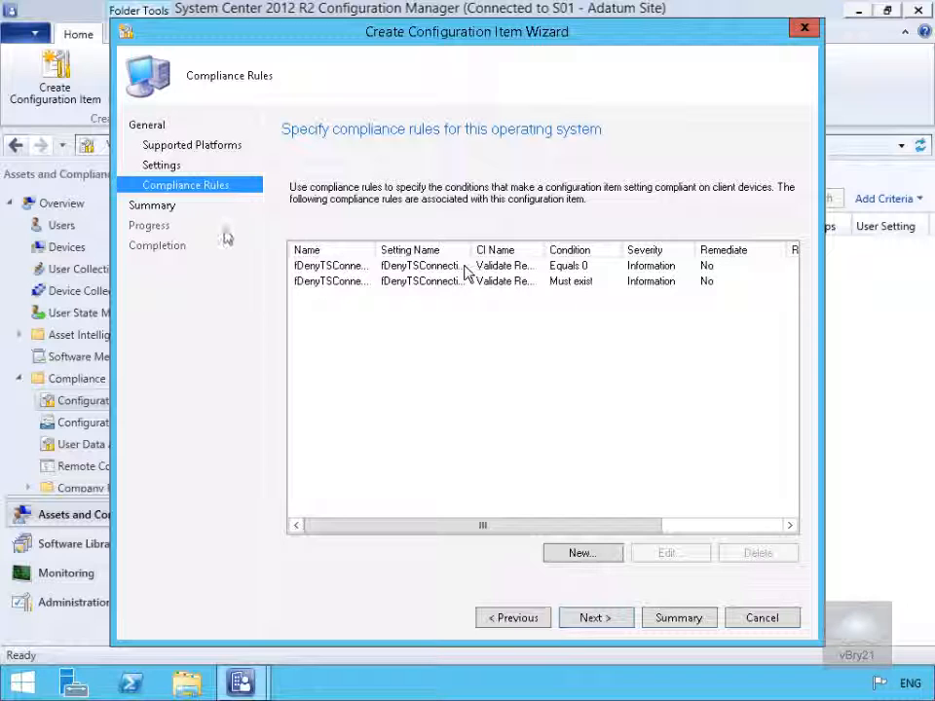
click(400, 272)
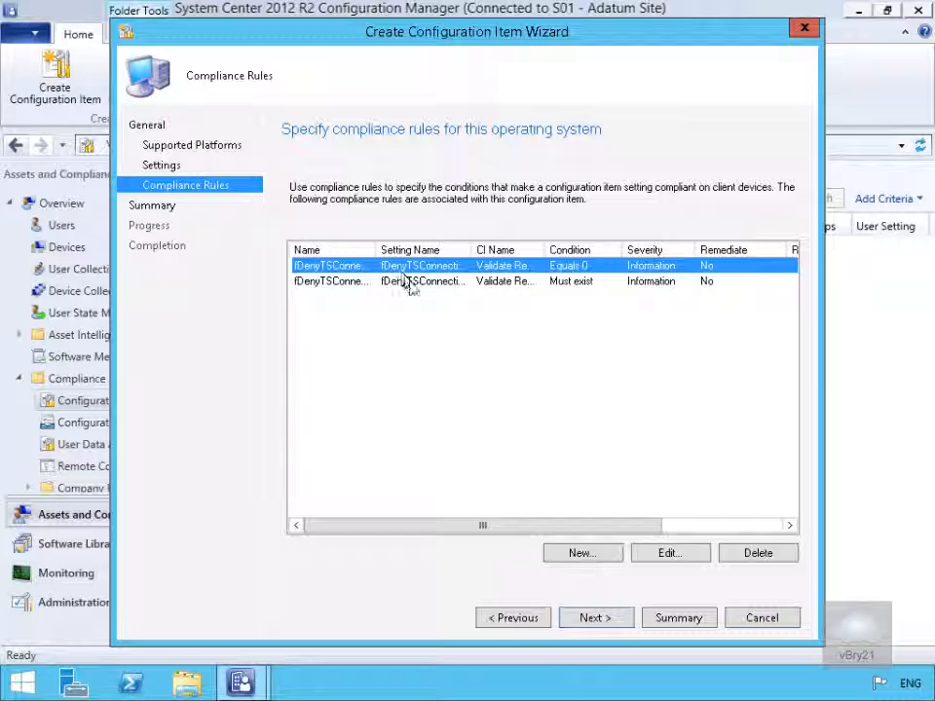
click(667, 555)
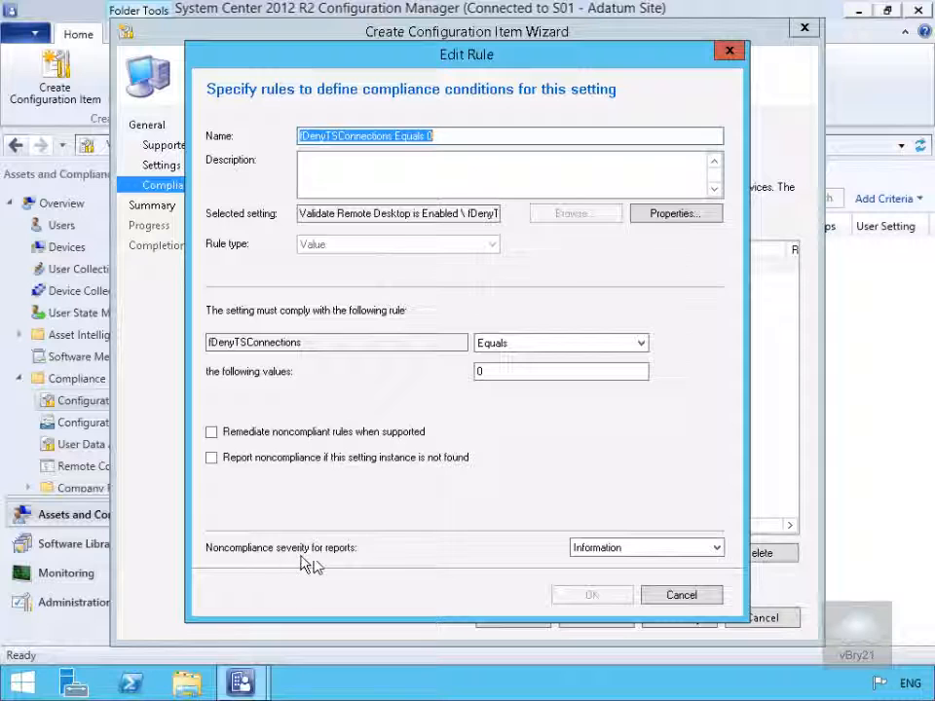
click(615, 548)
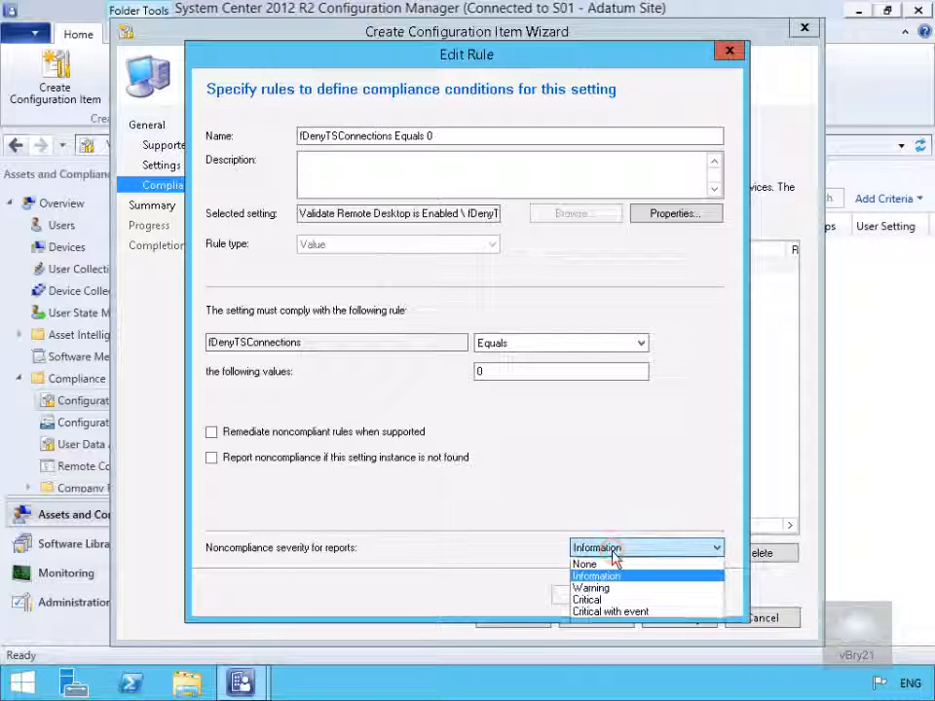
click(596, 601)
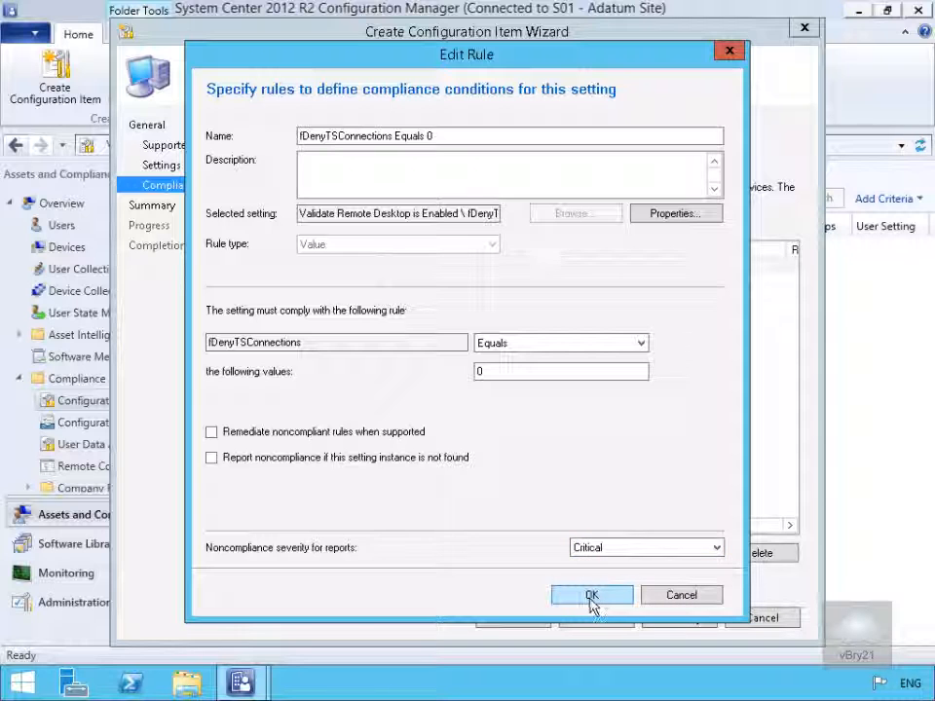
click(589, 597)
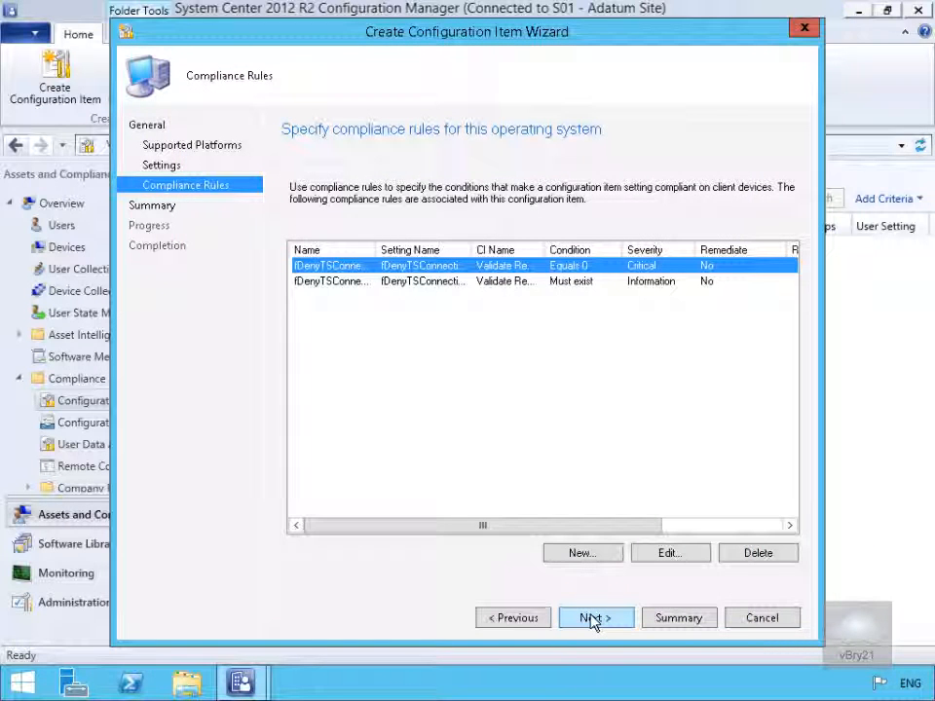
Step: Complete the configuration item wizard and widen the Name column to show the item's full name
click(594, 618)
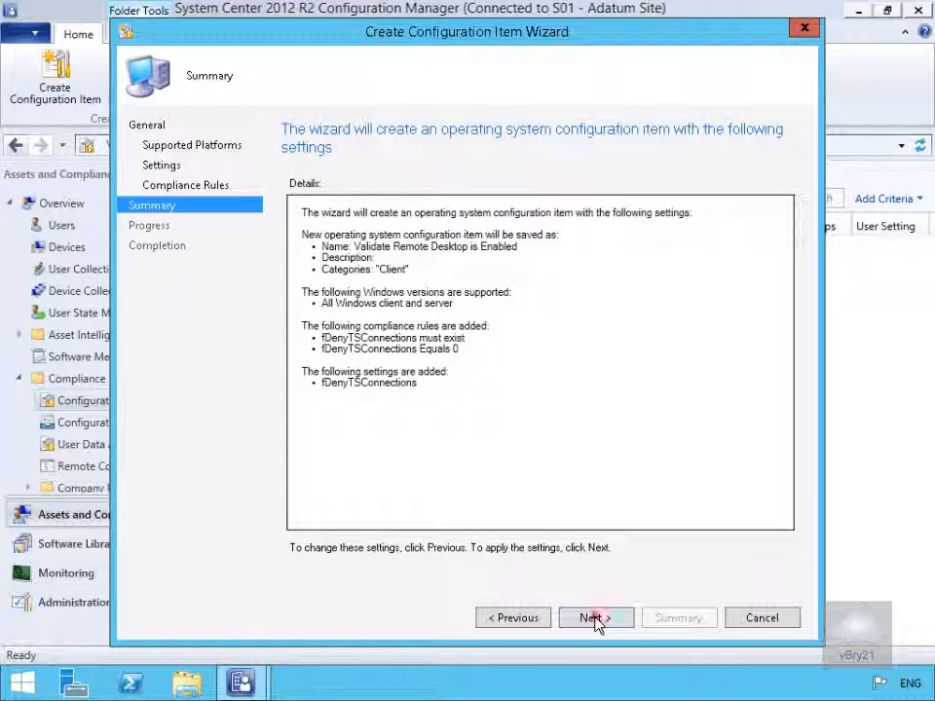
click(595, 619)
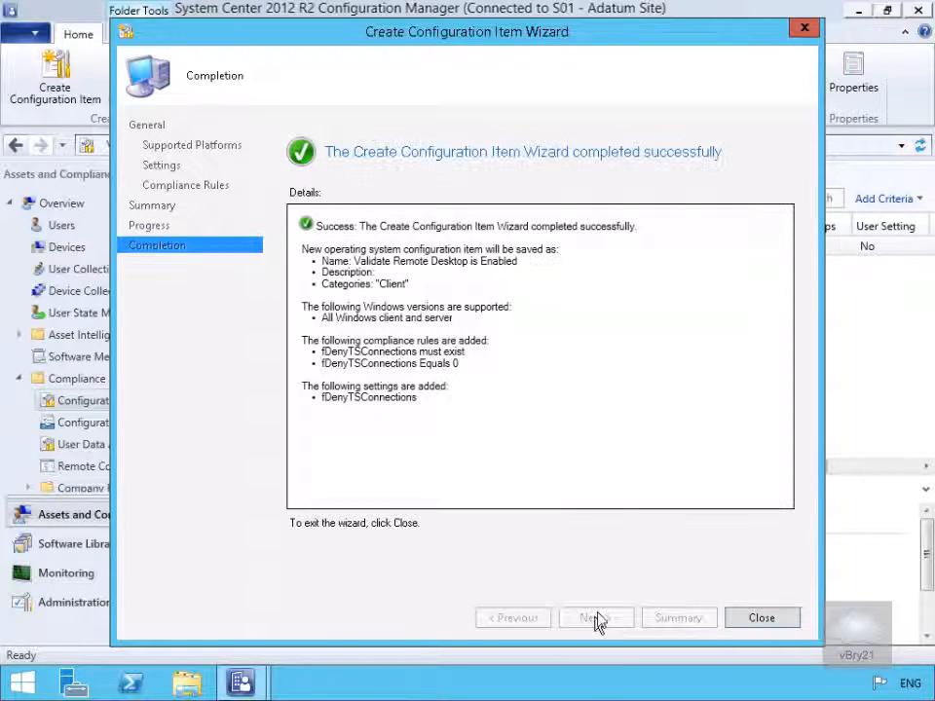
click(748, 622)
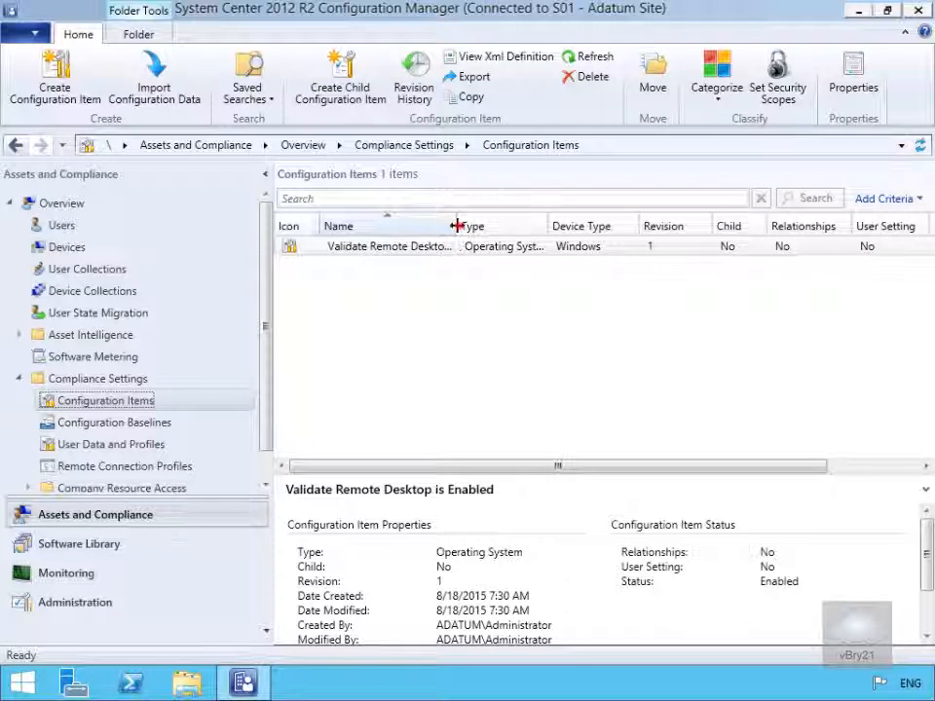
drag(456, 225, 527, 226)
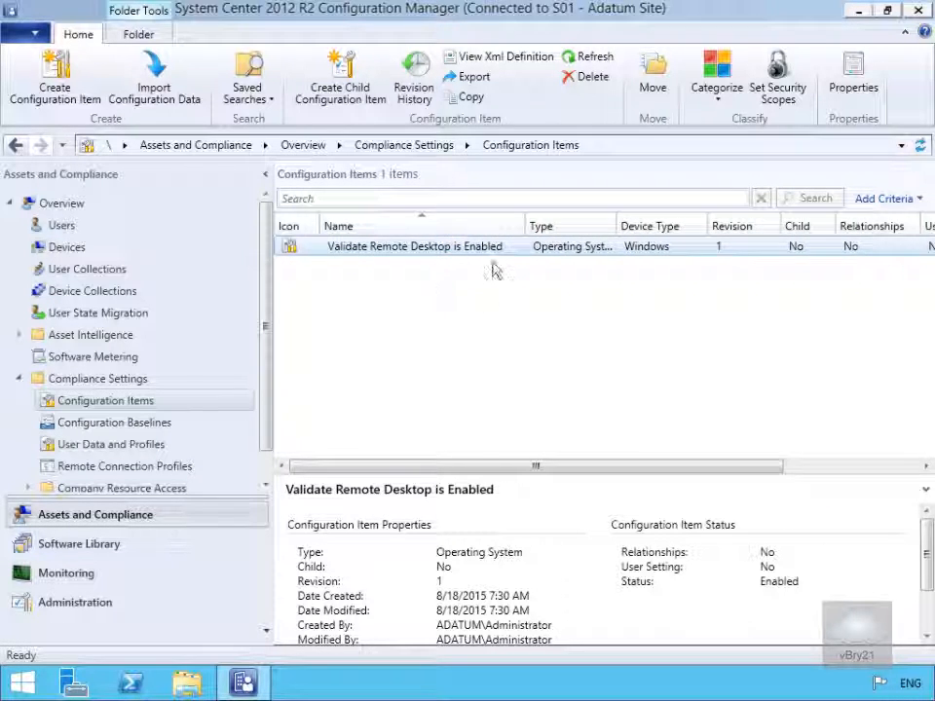